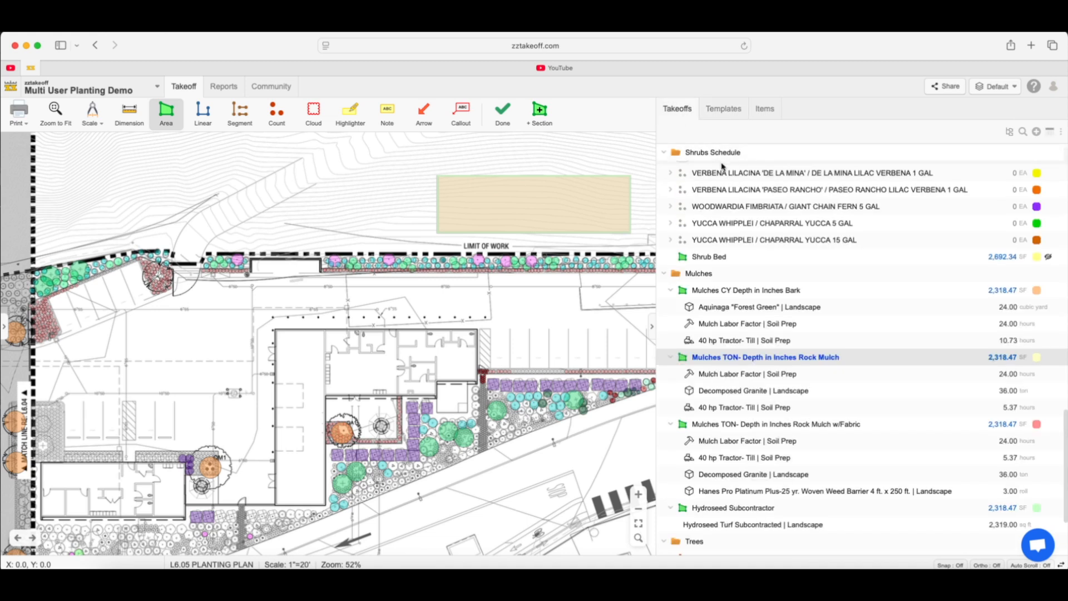
Expand the Abutilon Palmeri / Indian Mallow 5 GAL takeoff in the Shrubs Schedule folder to view its line items
{"action": "scroll", "coordinate": [731, 181], "scroll_direction": "up", "scroll_amount": 10}
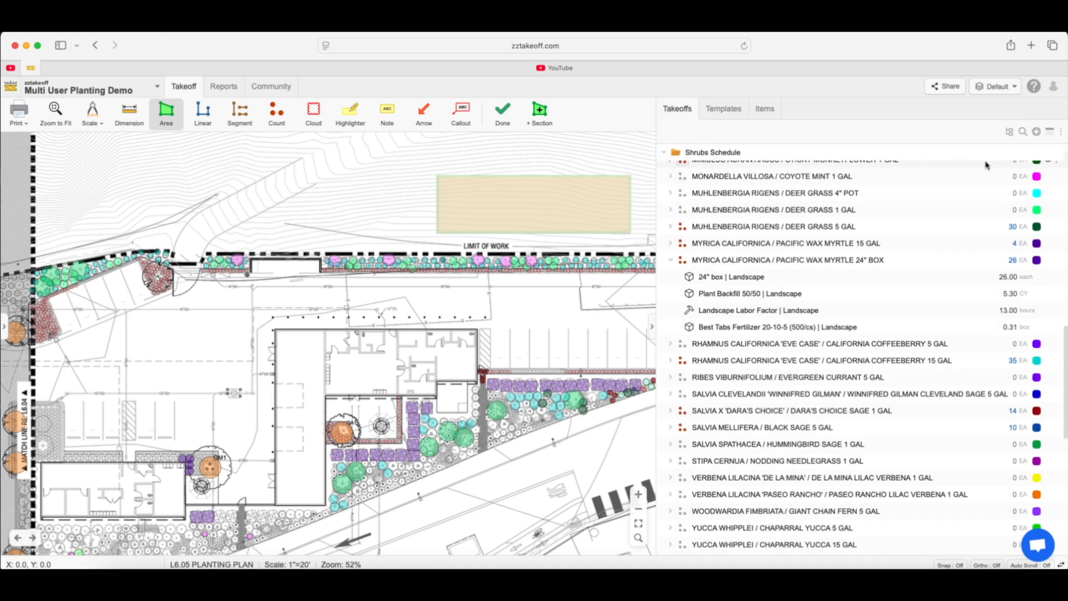
{"action": "scroll", "coordinate": [762, 164], "scroll_direction": "up", "scroll_amount": 10}
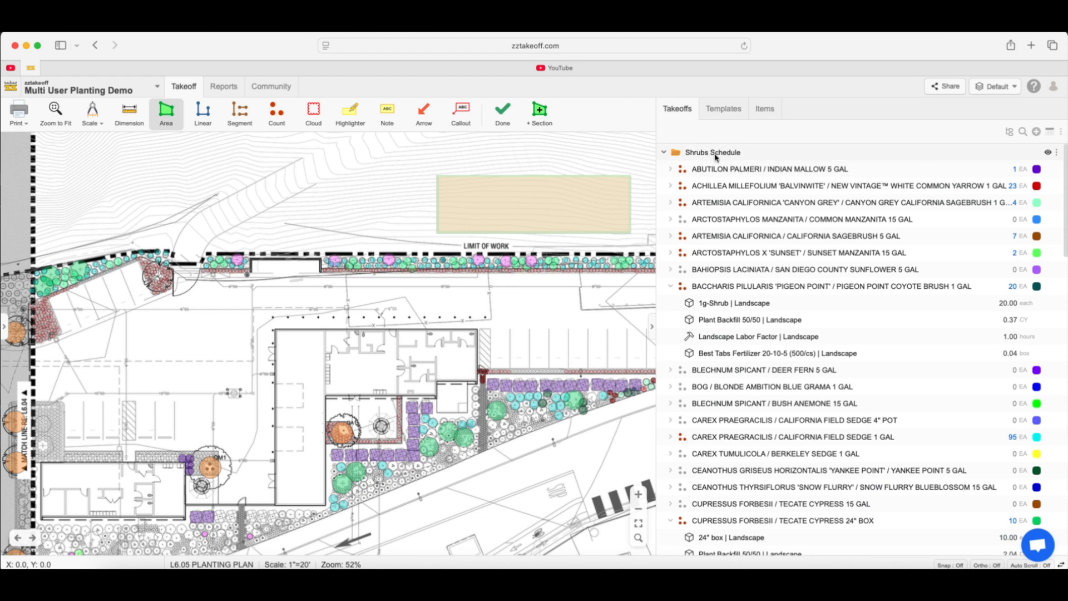
{"action": "left_click", "coordinate": [671, 169]}
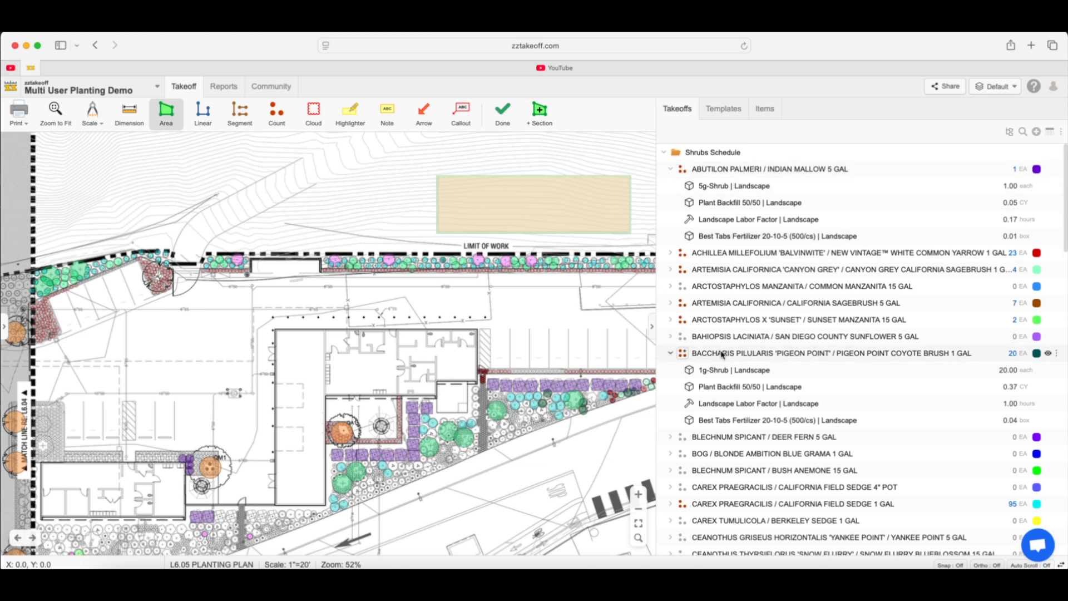
{"action": "scroll", "coordinate": [740, 419], "scroll_direction": "down", "scroll_amount": 1}
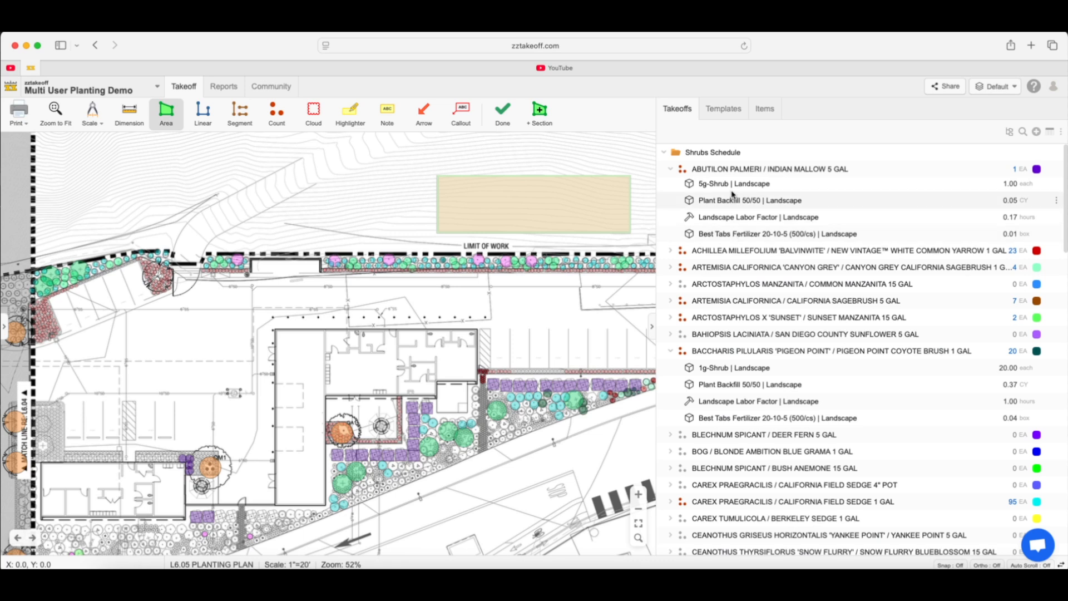
Check the line items of the 5 Gallon Shrub template in the Landscape template library, and return to the takeoff list
{"action": "left_click", "coordinate": [723, 112]}
{"action": "left_click", "coordinate": [666, 186]}
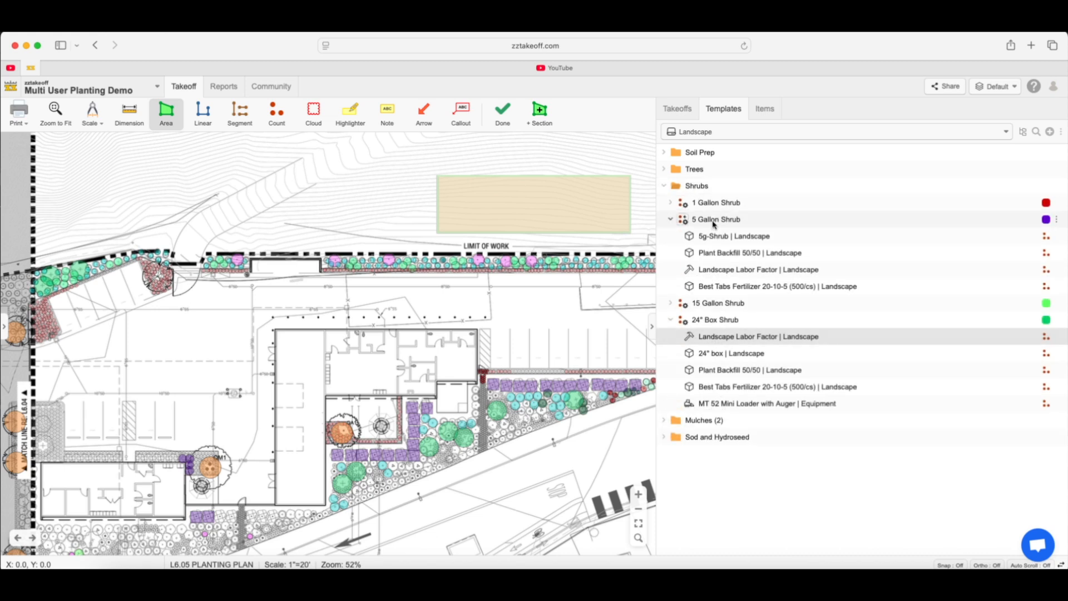
{"action": "left_click", "coordinate": [681, 113]}
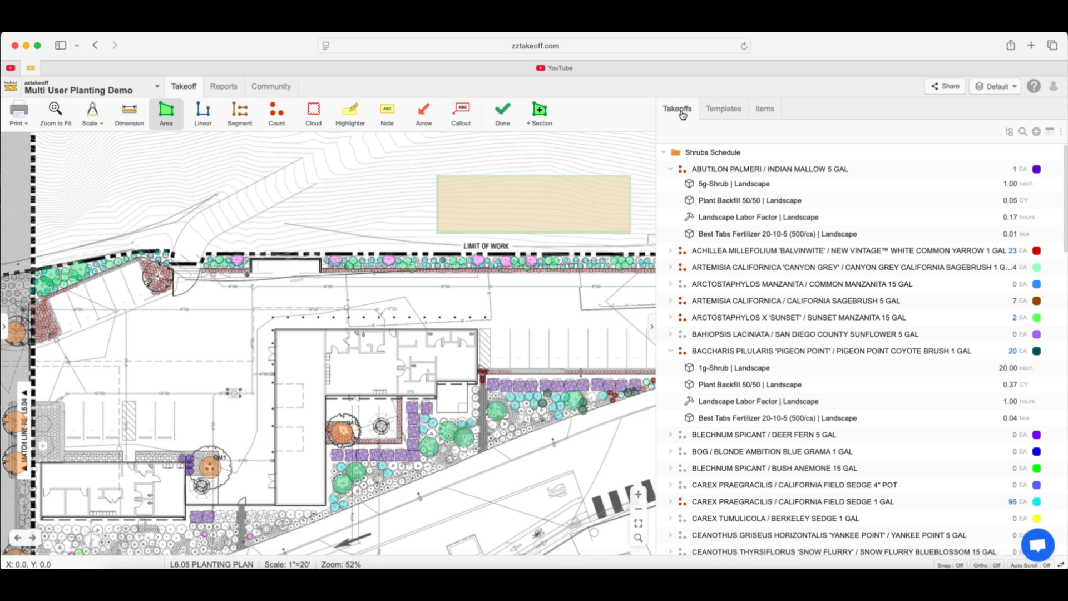
Review the formula, cost, markup and units of the 5g-Shrub line item under Indian Mallow 5 GAL
{"action": "double_click", "coordinate": [737, 184]}
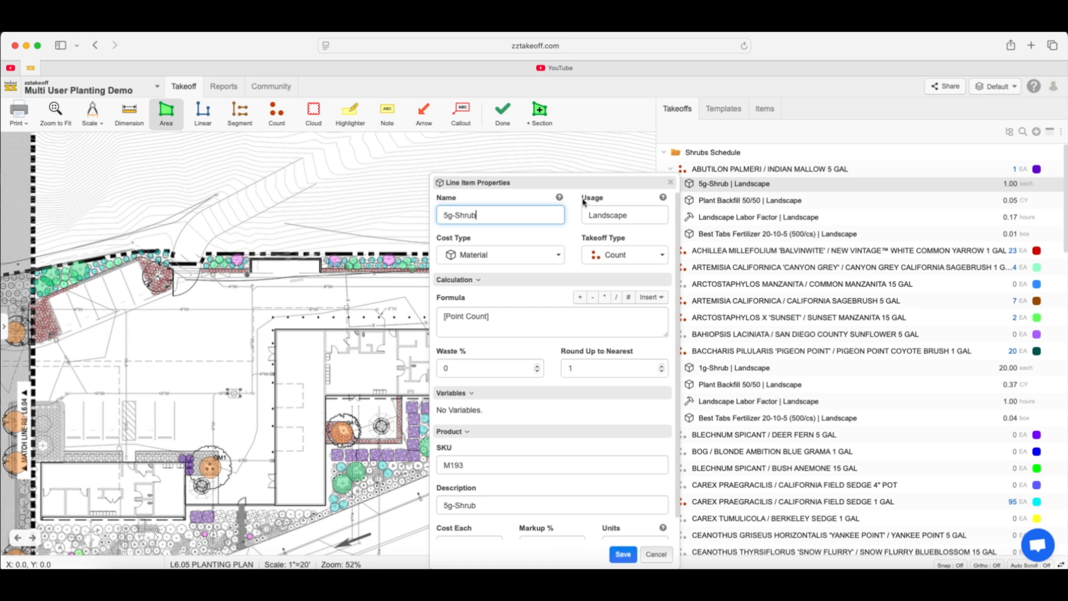
{"action": "left_click_drag", "start_coordinate": [579, 184], "coordinate": [581, 158]}
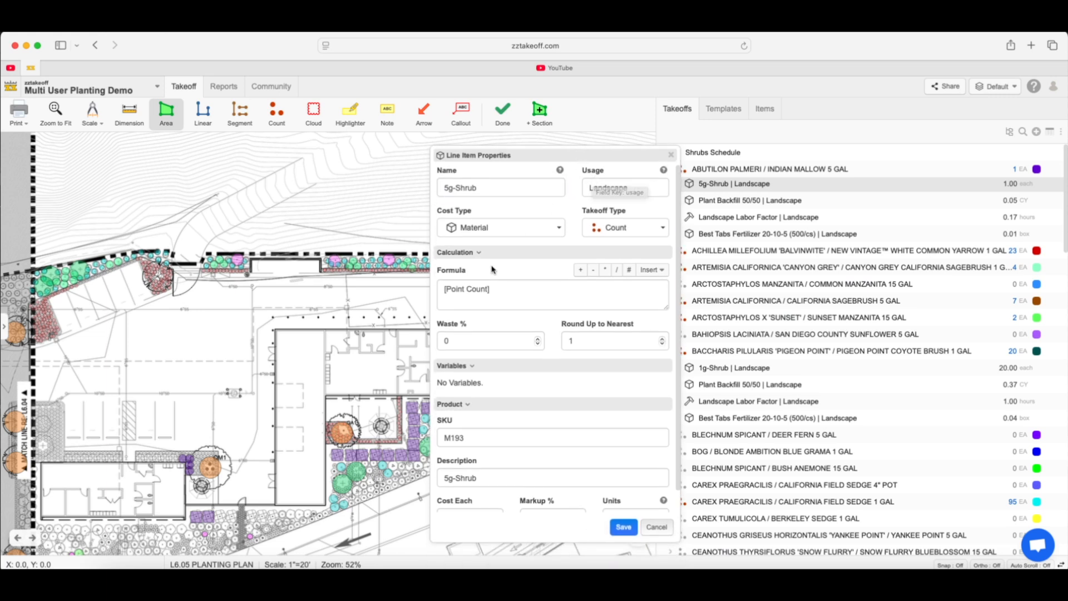
{"action": "left_click", "coordinate": [502, 290]}
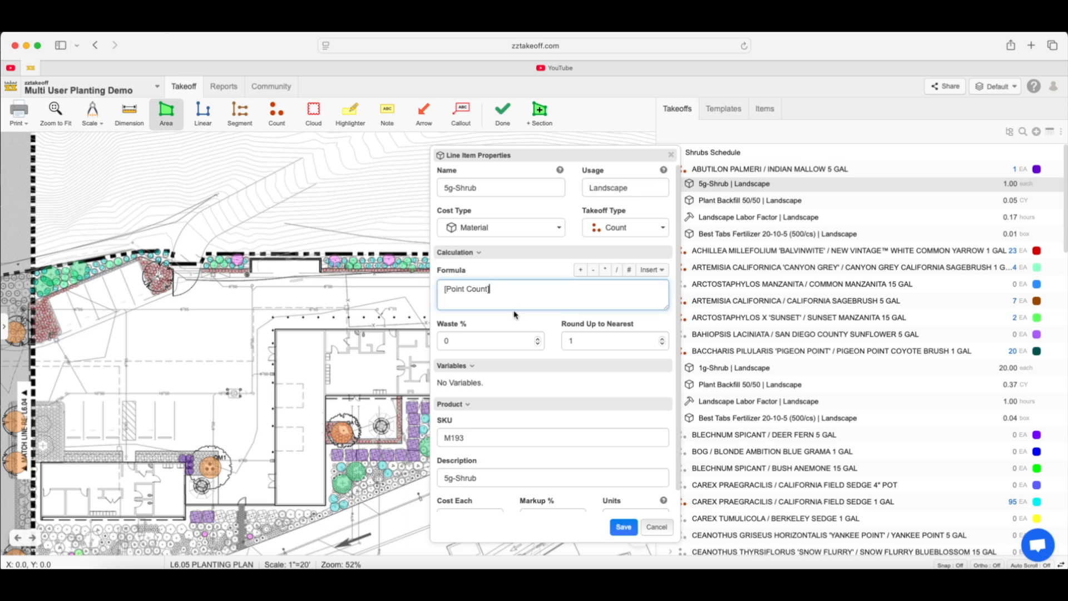
{"action": "scroll", "coordinate": [513, 332], "scroll_direction": "down", "scroll_amount": 1}
{"action": "scroll", "coordinate": [545, 295], "scroll_direction": "down", "scroll_amount": 2}
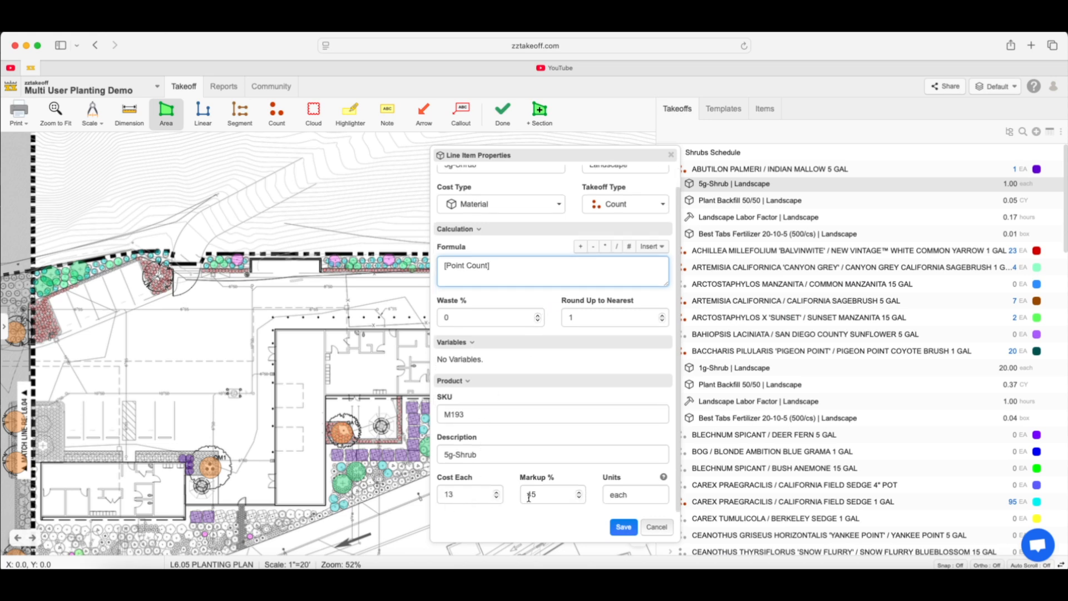
{"action": "left_click", "coordinate": [624, 528]}
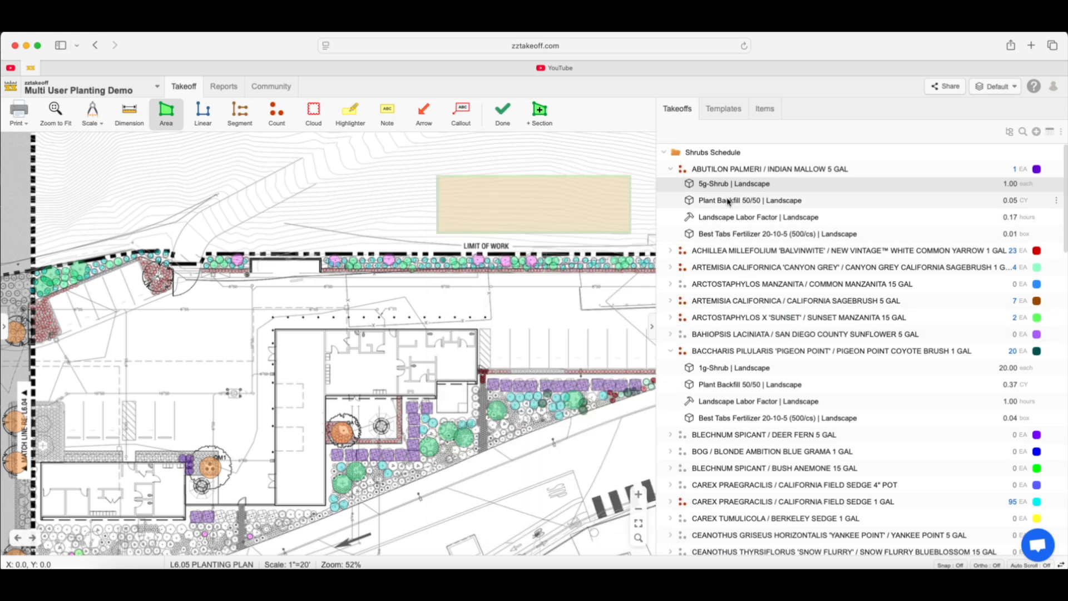
Review the Plant Backfill 50/50 line item's formula, waste, CF per plant and cost under Indian Mallow 5 GAL
{"action": "double_click", "coordinate": [719, 203]}
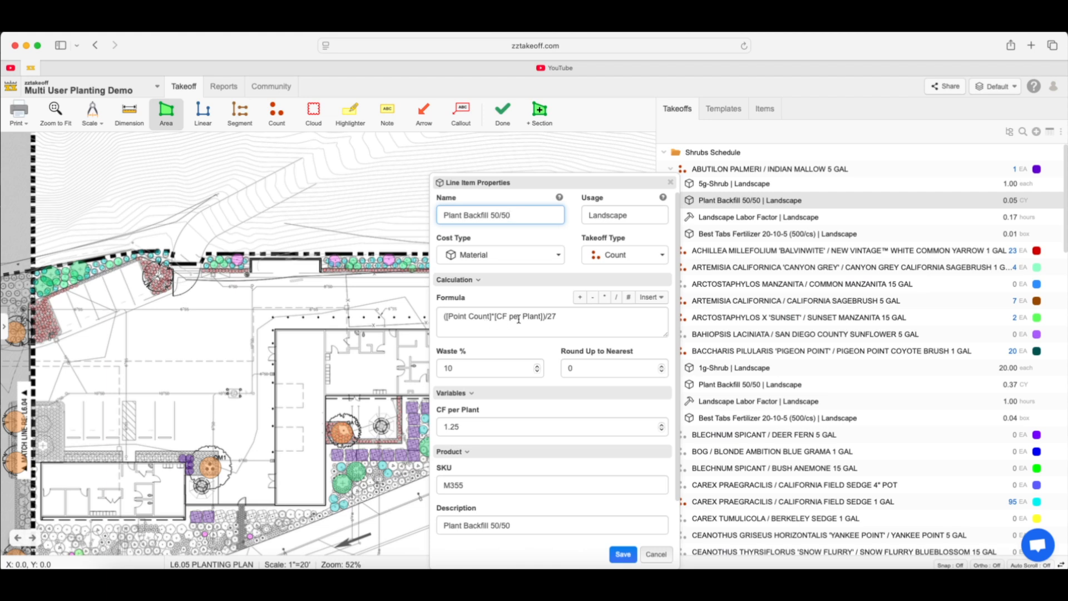
{"action": "scroll", "coordinate": [523, 329], "scroll_direction": "down", "scroll_amount": 3}
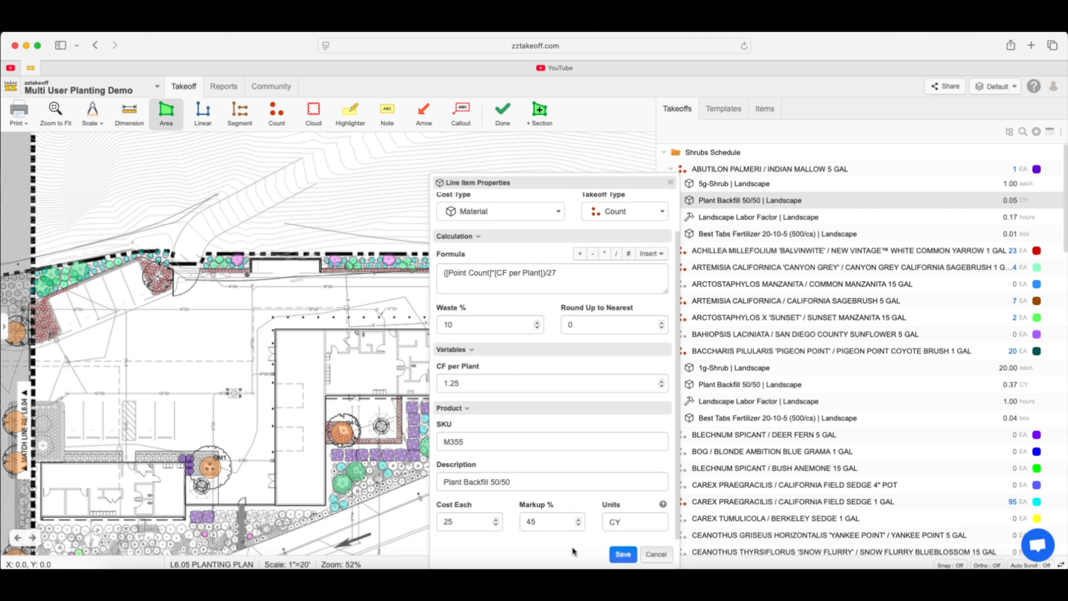
{"action": "left_click", "coordinate": [625, 555]}
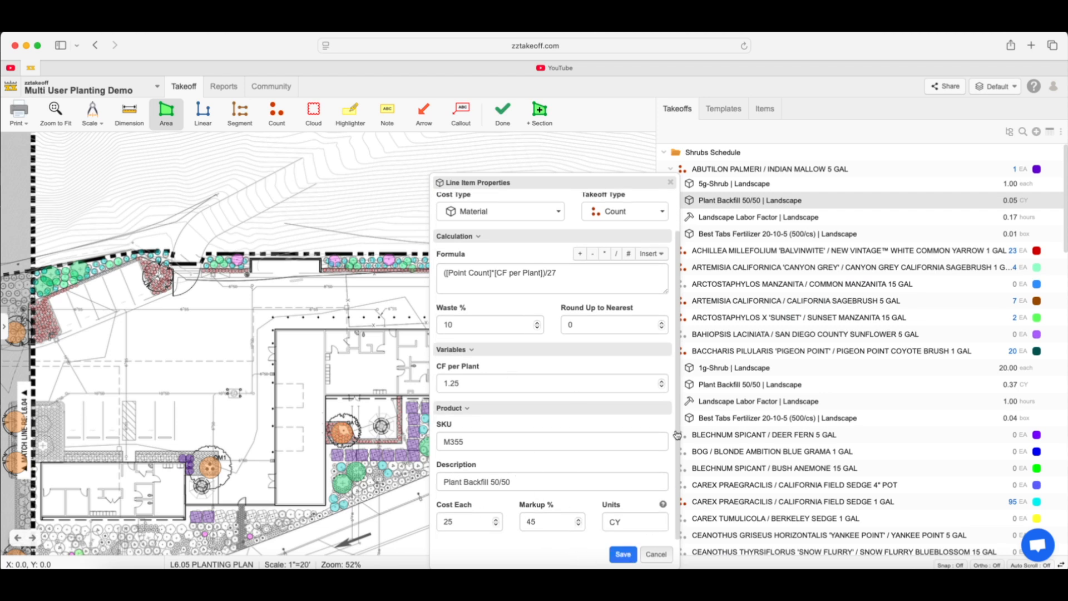
Set the Labor Factor variable to 0.16667 in Indian Mallow 5 GAL's Landscape Labor Factor line item and save it
{"action": "double_click", "coordinate": [736, 219]}
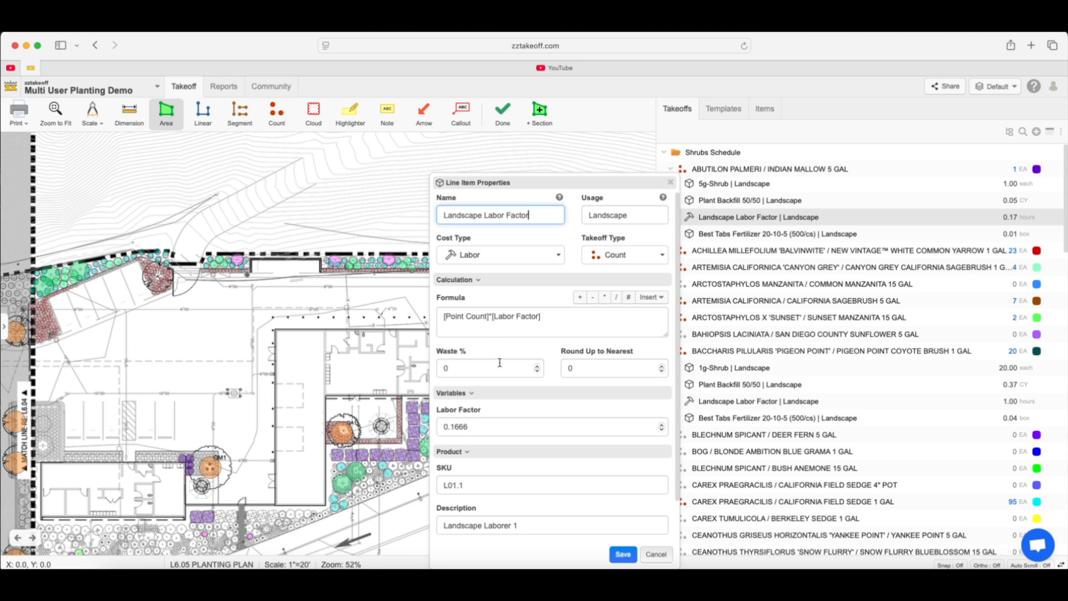
{"action": "left_click", "coordinate": [481, 426]}
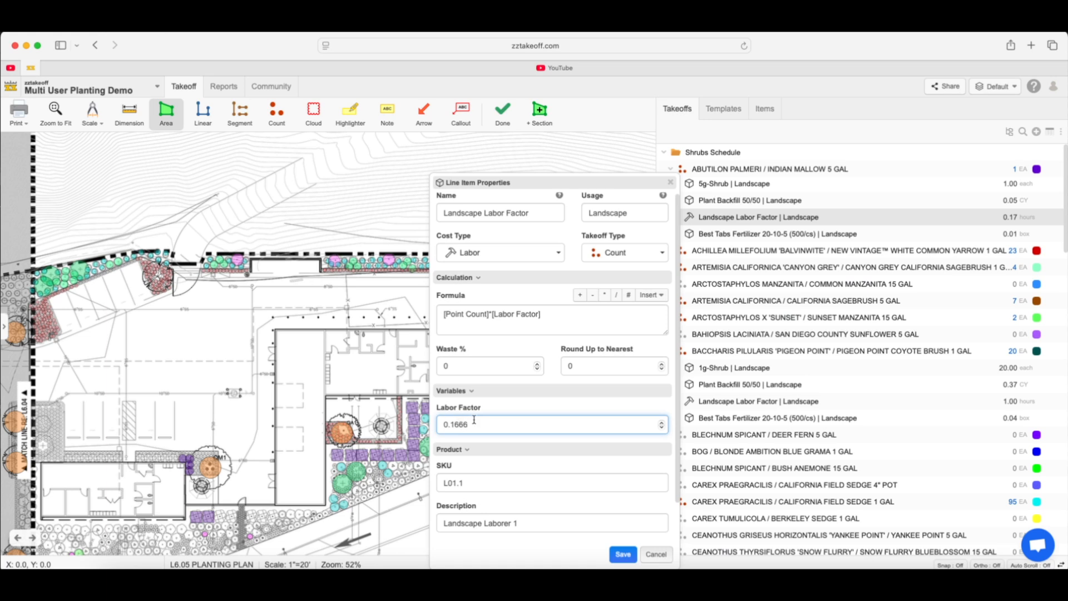
{"action": "type", "text": "7"}
{"action": "left_click", "coordinate": [618, 555]}
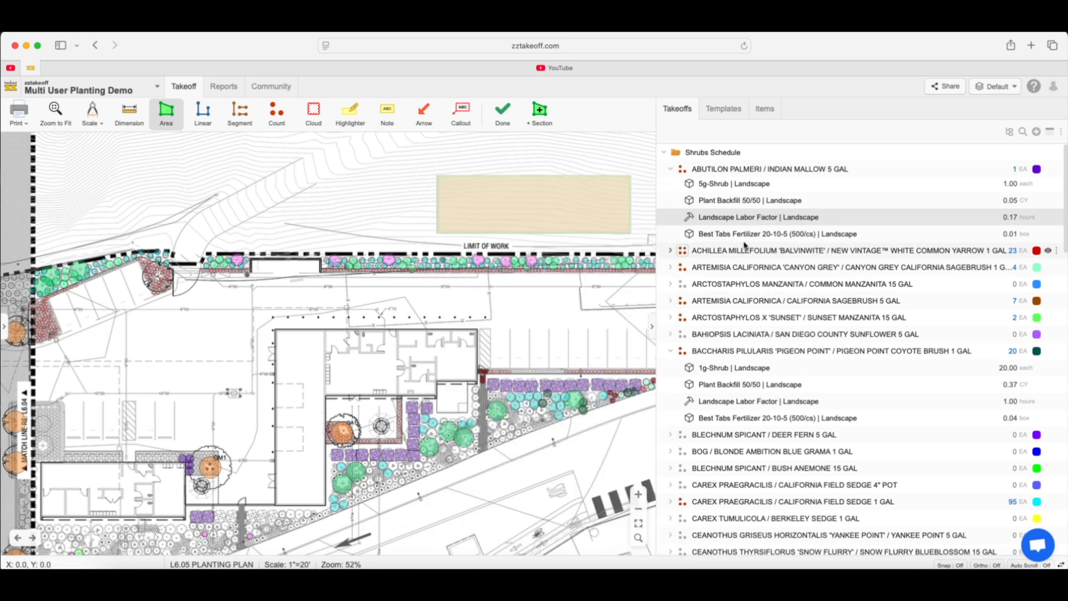
Review the tab quantities, formula and cost of the Best Tabs Fertilizer 20-10-5 line item under Indian Mallow 5 GAL
{"action": "double_click", "coordinate": [750, 236]}
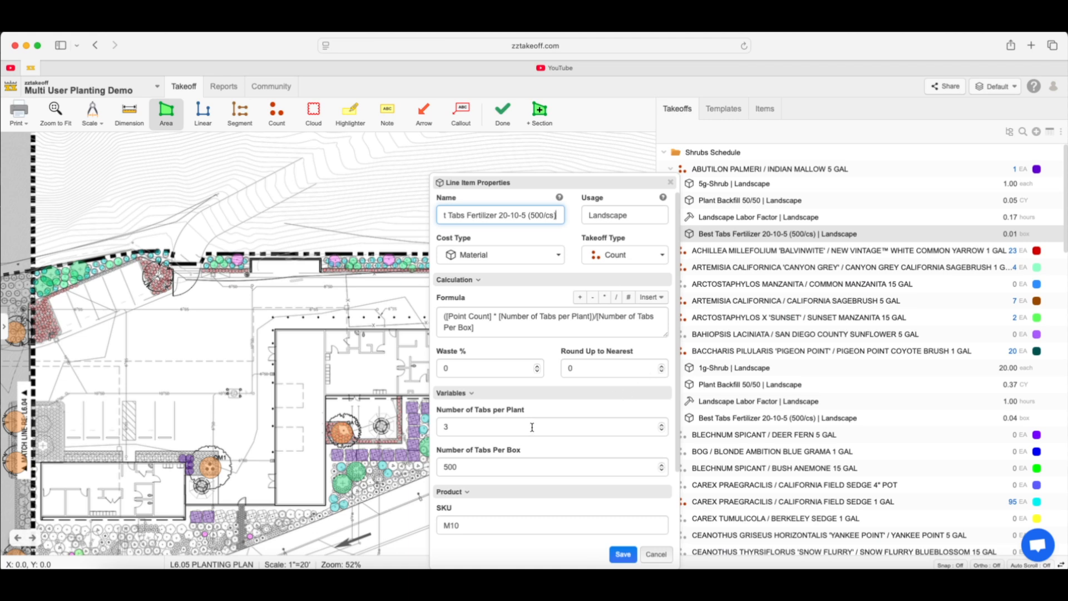
{"action": "scroll", "coordinate": [532, 427], "scroll_direction": "down", "scroll_amount": 3}
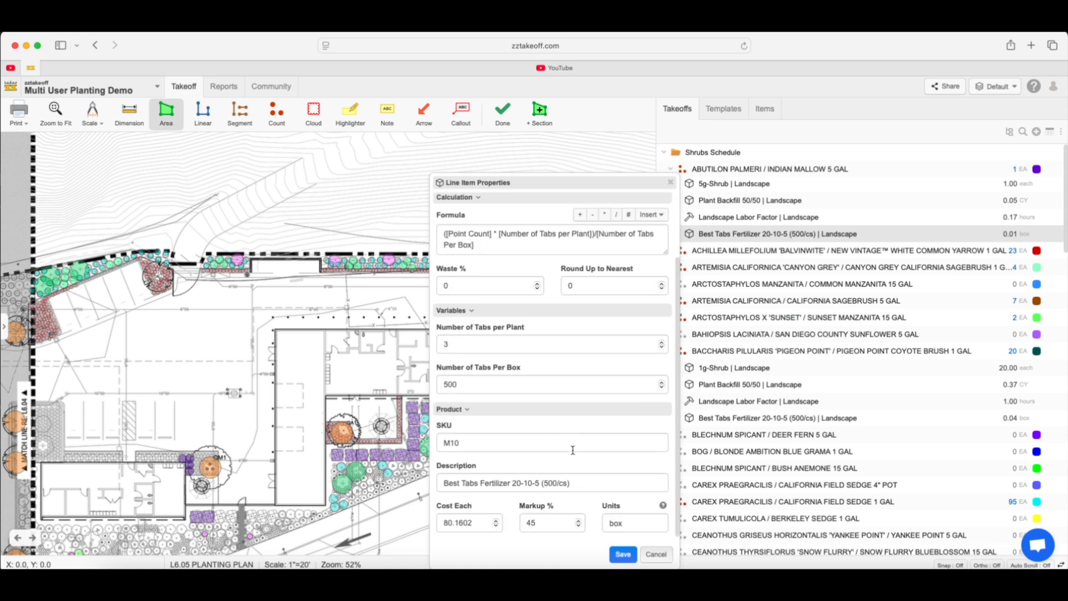
{"action": "left_click", "coordinate": [620, 555]}
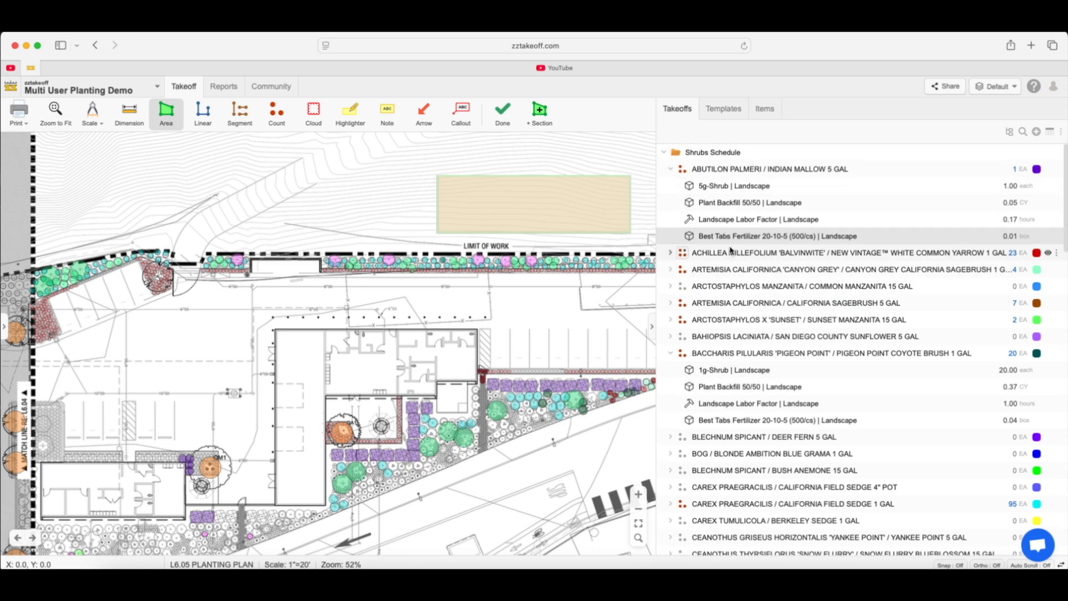
Examine the line items of the California Sagebrush 5 GAL, White Common Yarrow 1 GAL and Pacific Wax Myrtle 24" Box takeoffs
{"action": "left_click", "coordinate": [671, 304]}
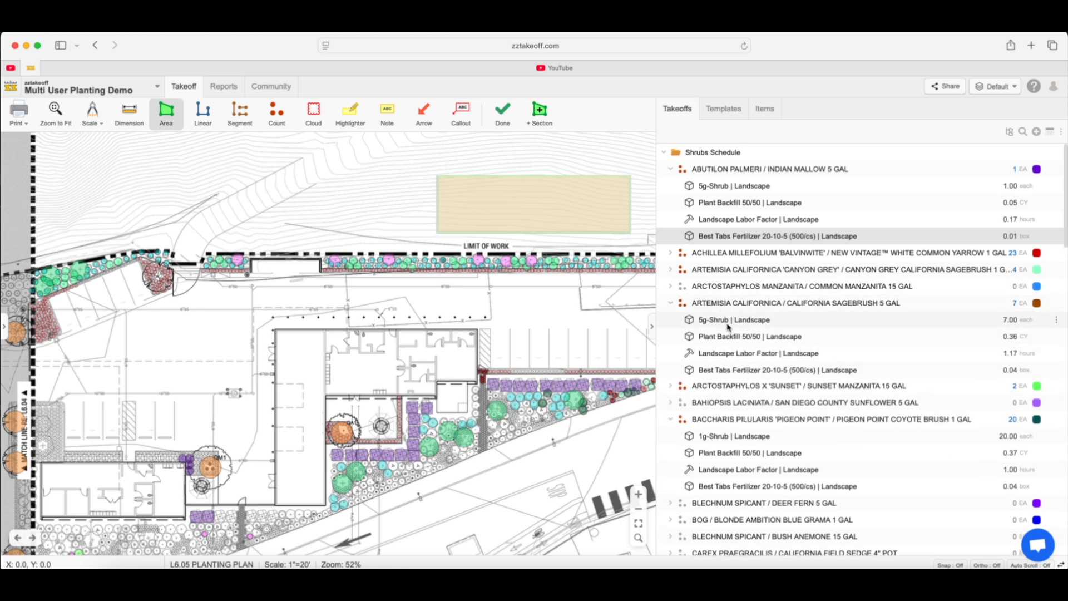
{"action": "left_click", "coordinate": [671, 304]}
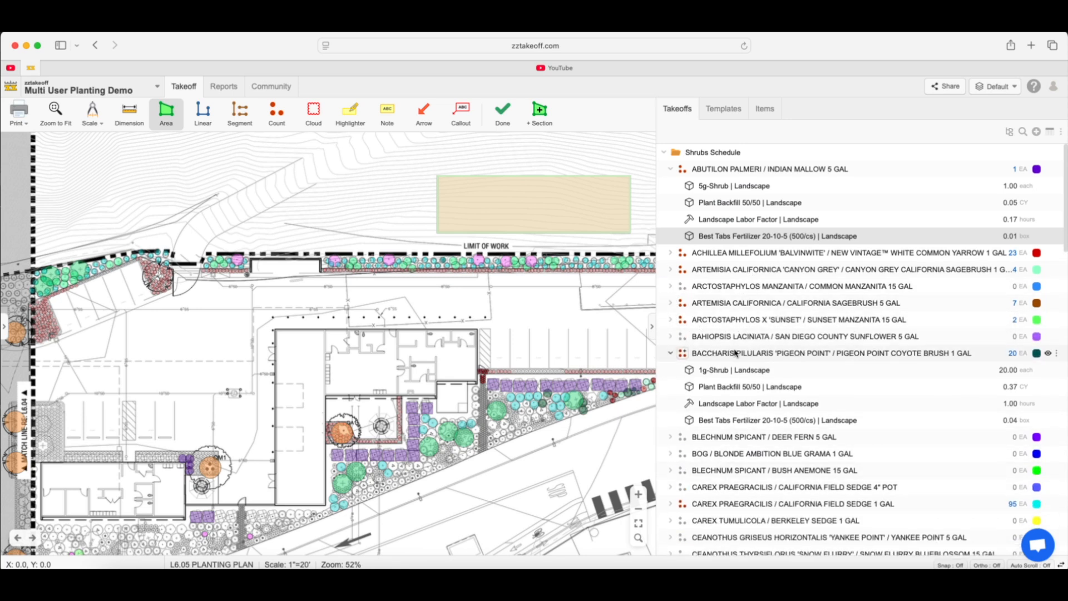
{"action": "left_click", "coordinate": [670, 255]}
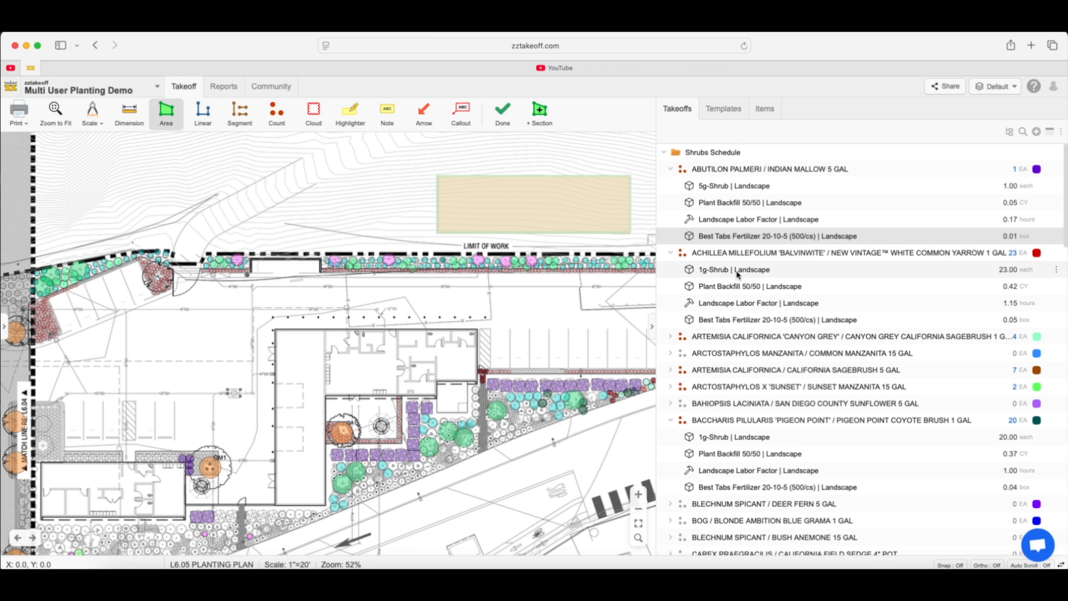
{"action": "scroll", "coordinate": [711, 383], "scroll_direction": "down", "scroll_amount": 1}
{"action": "scroll", "coordinate": [711, 383], "scroll_direction": "down", "scroll_amount": 15}
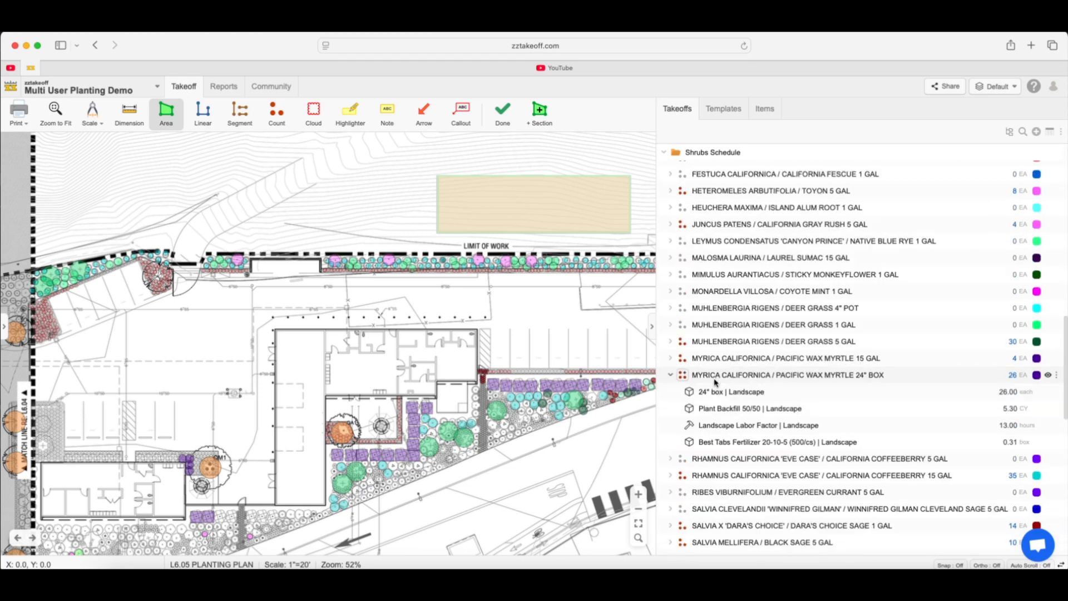
{"action": "scroll", "coordinate": [717, 383], "scroll_direction": "up", "scroll_amount": 15}
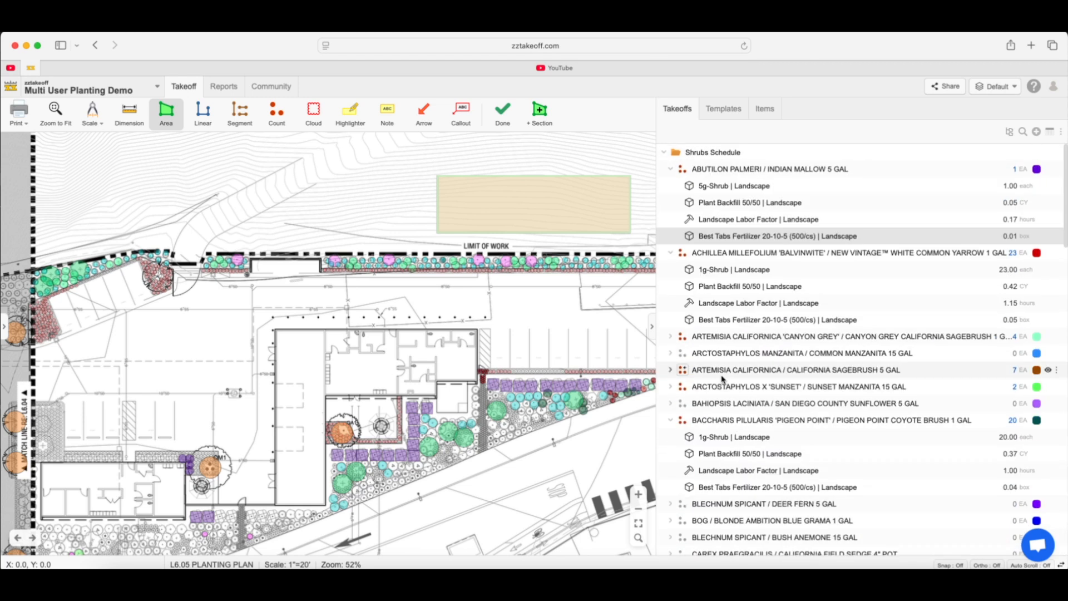
Collapse all folders and takeoffs in the takeoff list
{"action": "right_click", "coordinate": [723, 153]}
{"action": "mouse_move", "coordinate": [764, 221]}
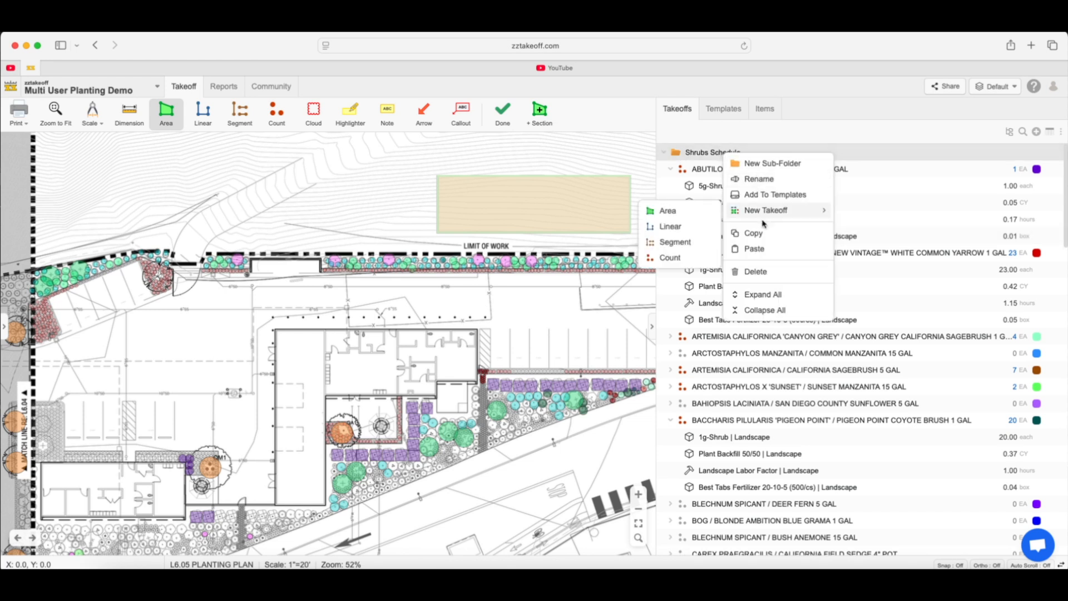
{"action": "left_click", "coordinate": [757, 310]}
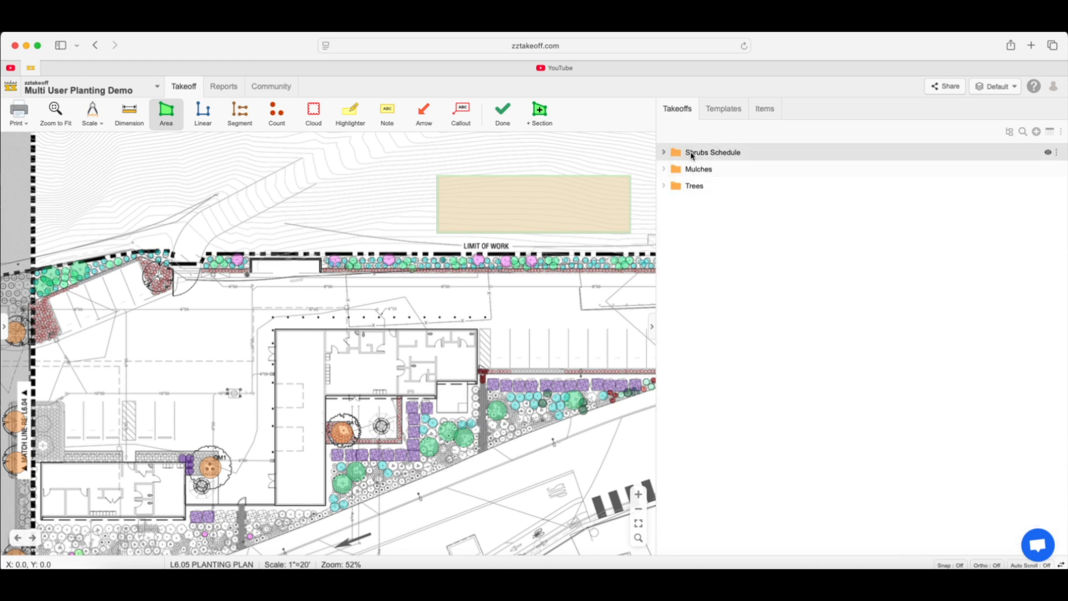
In the Landscape templates, set the 24" Box Shrub's Landscape Labor Factor variable to 2 and save the line item
{"action": "left_click", "coordinate": [724, 109]}
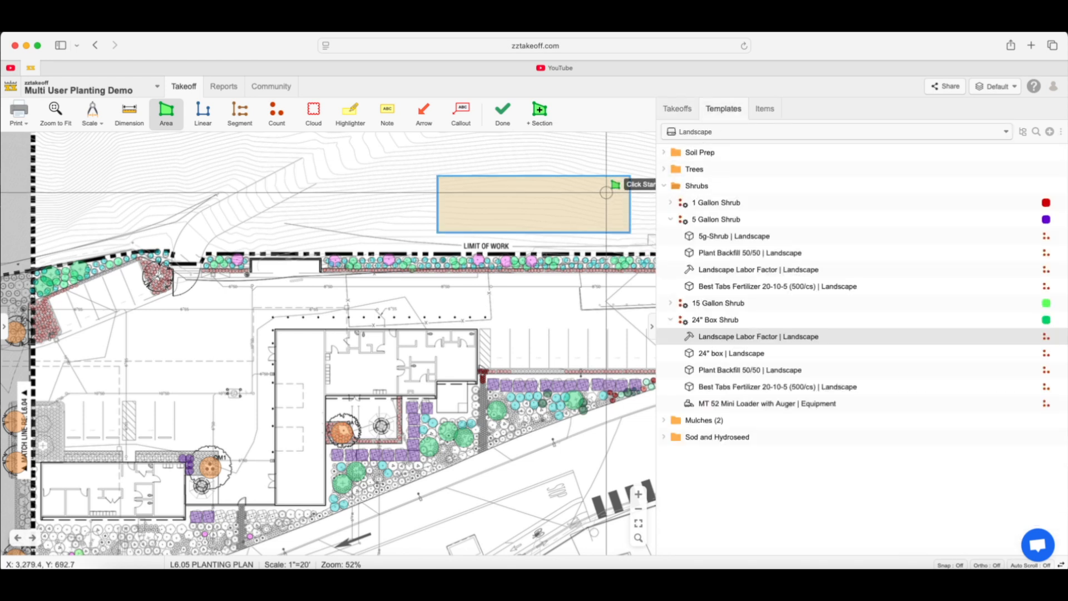
{"action": "left_click", "coordinate": [672, 221]}
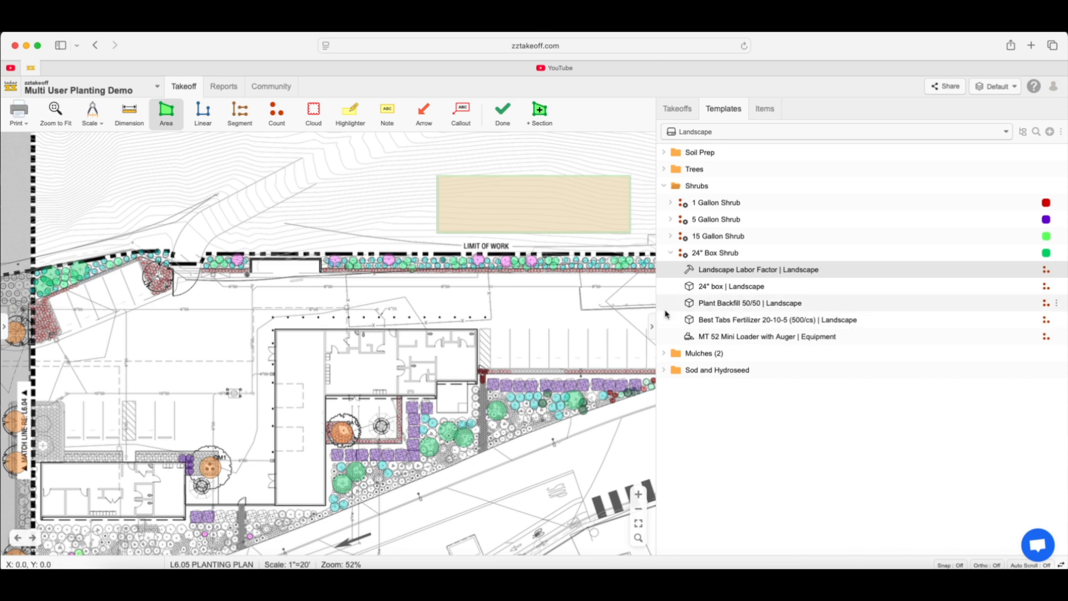
{"action": "double_click", "coordinate": [726, 277]}
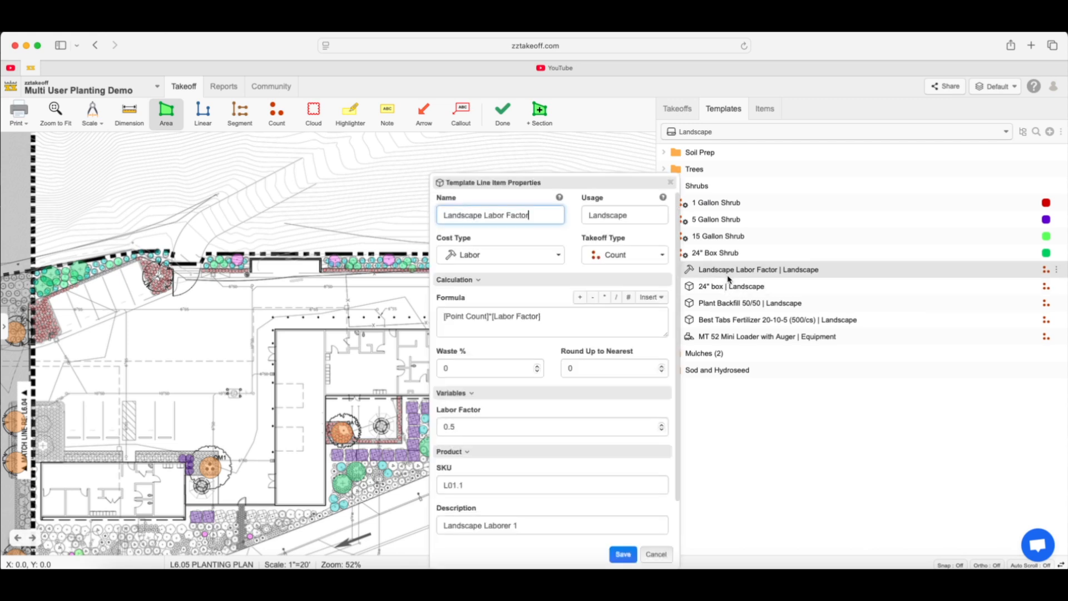
{"action": "left_click", "coordinate": [457, 430]}
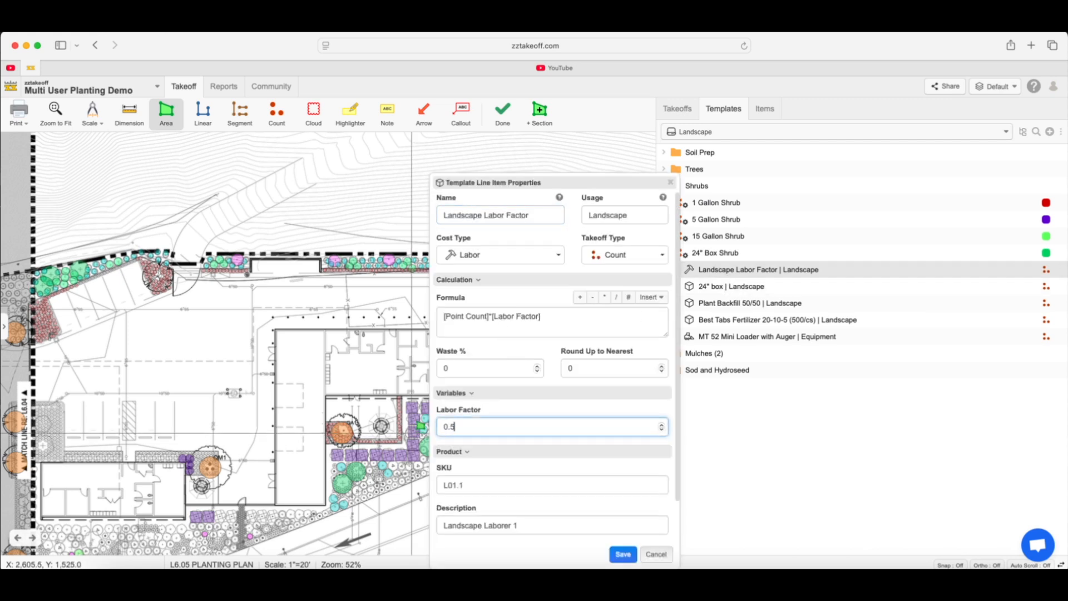
{"action": "key", "text": "BackSpace"}
{"action": "key", "text": "BackSpace"}
{"action": "key", "text": "BackSpace"}
{"action": "type", "text": "2"}
{"action": "left_click", "coordinate": [620, 555]}
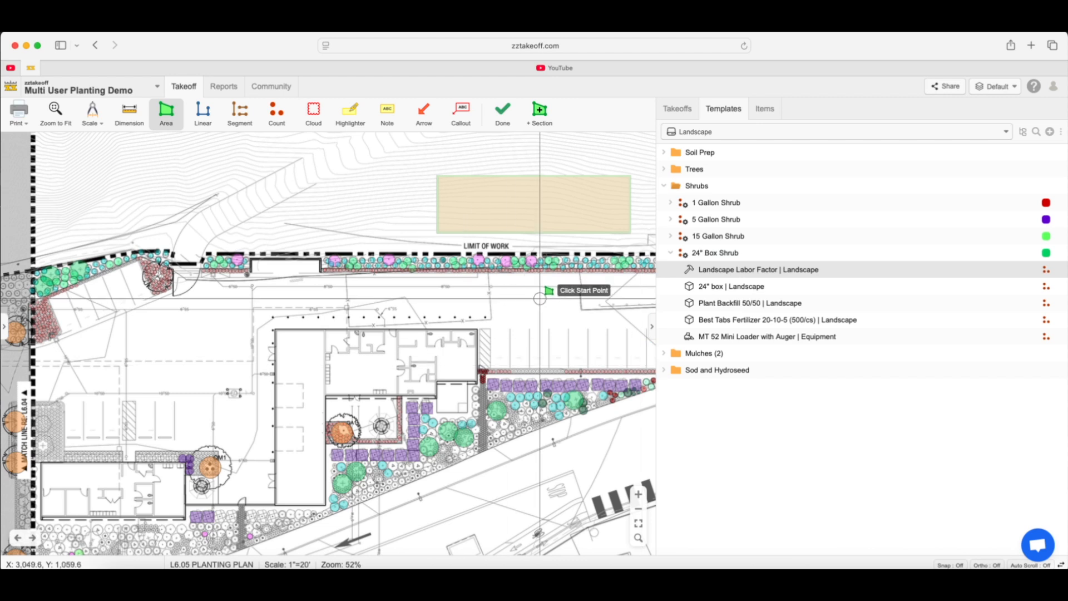
Collapse the Shrubs templates and expand Soil Prep Shrub Sloped Area in the Soil Prep folder to view its line items
{"action": "scroll", "coordinate": [540, 298], "scroll_direction": "down", "scroll_amount": 2}
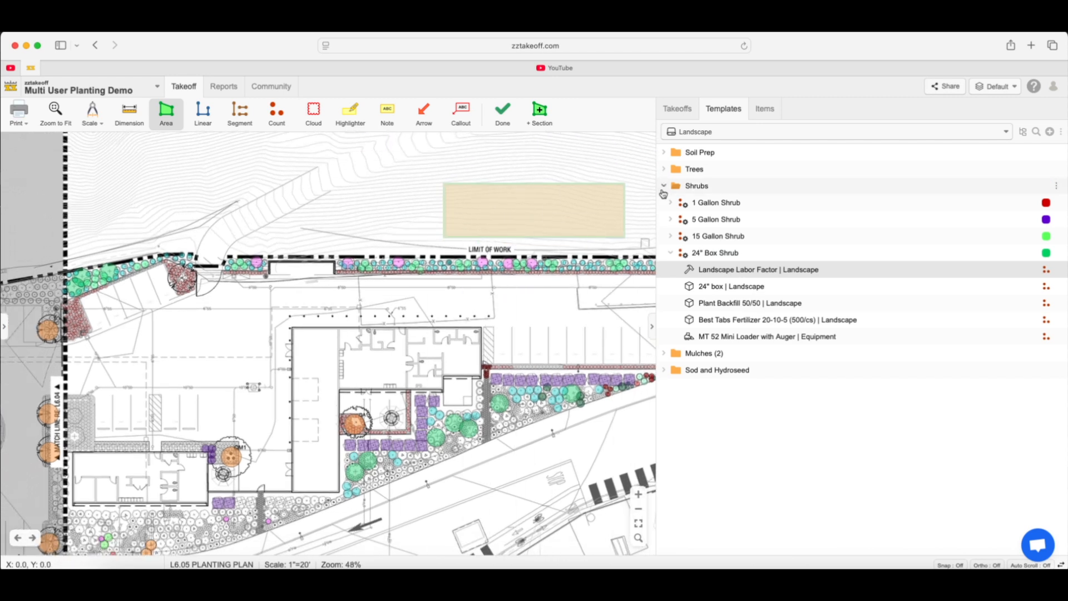
{"action": "left_click", "coordinate": [663, 189]}
{"action": "left_click", "coordinate": [664, 152]}
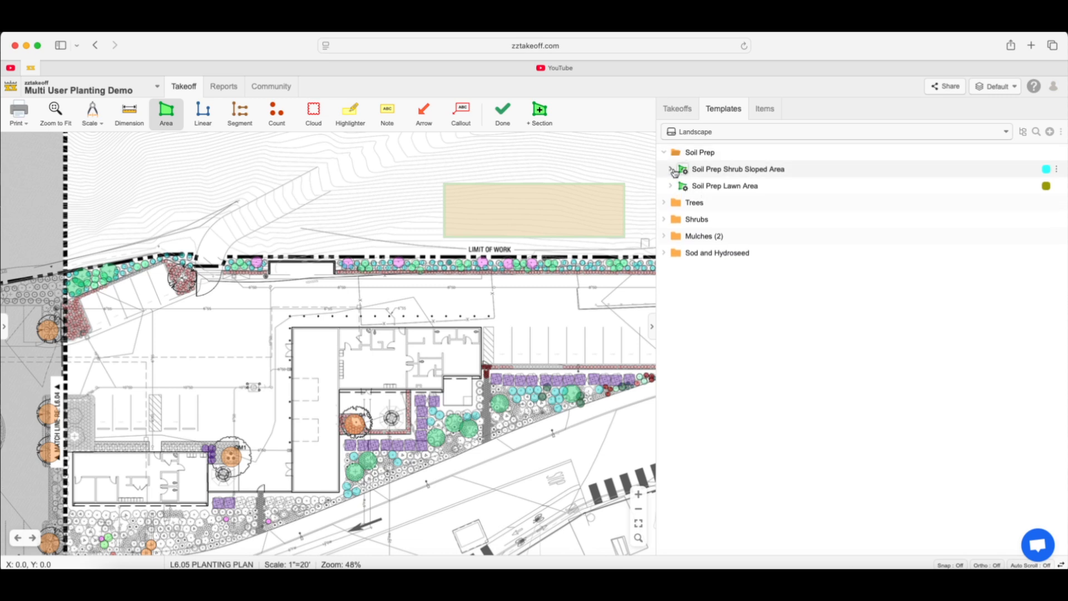
{"action": "left_click", "coordinate": [672, 170]}
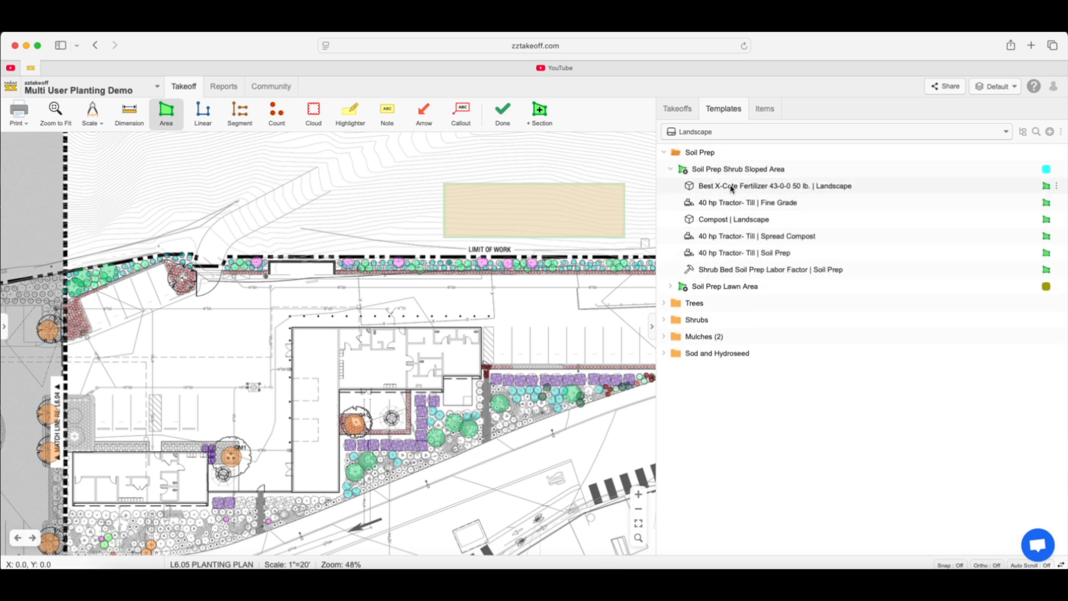
Review the formulas and variables of the Best X-Cote Fertilizer and Compost line items under Soil Prep Shrub Sloped Area
{"action": "double_click", "coordinate": [732, 190]}
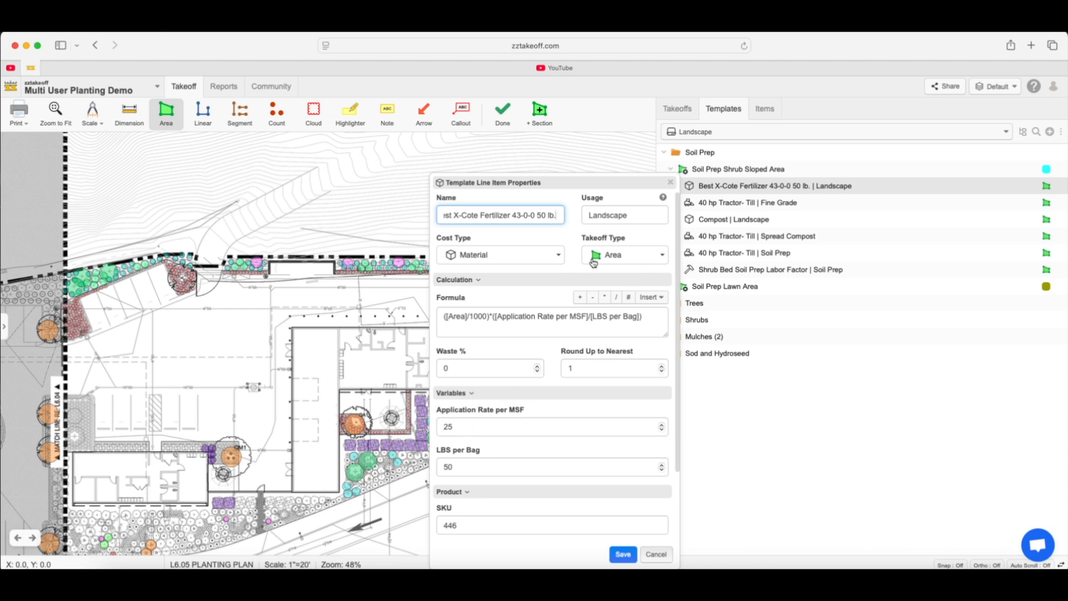
{"action": "left_click", "coordinate": [650, 555]}
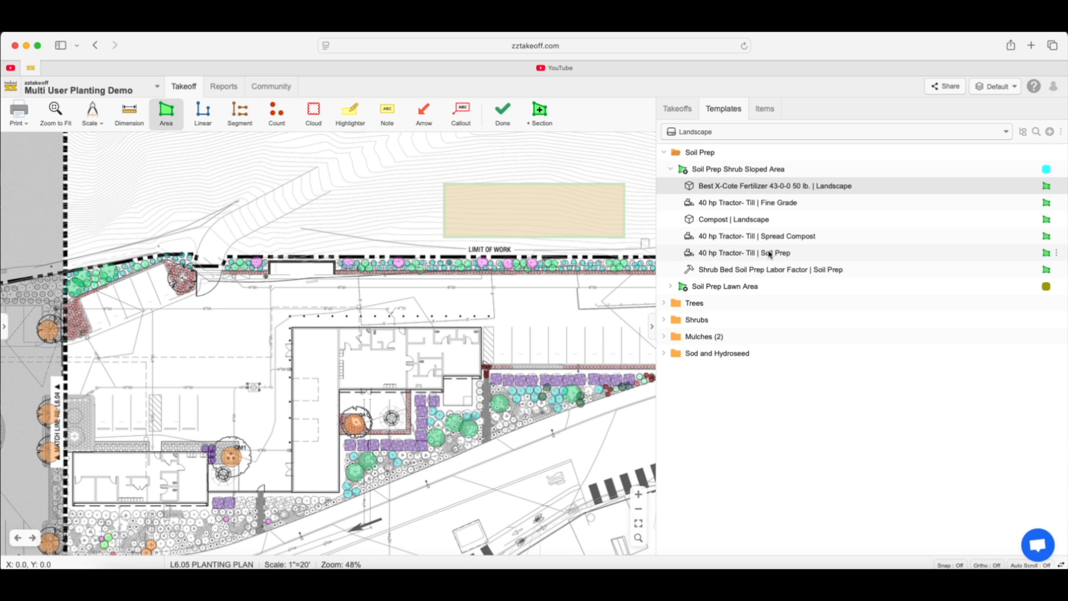
{"action": "double_click", "coordinate": [733, 221]}
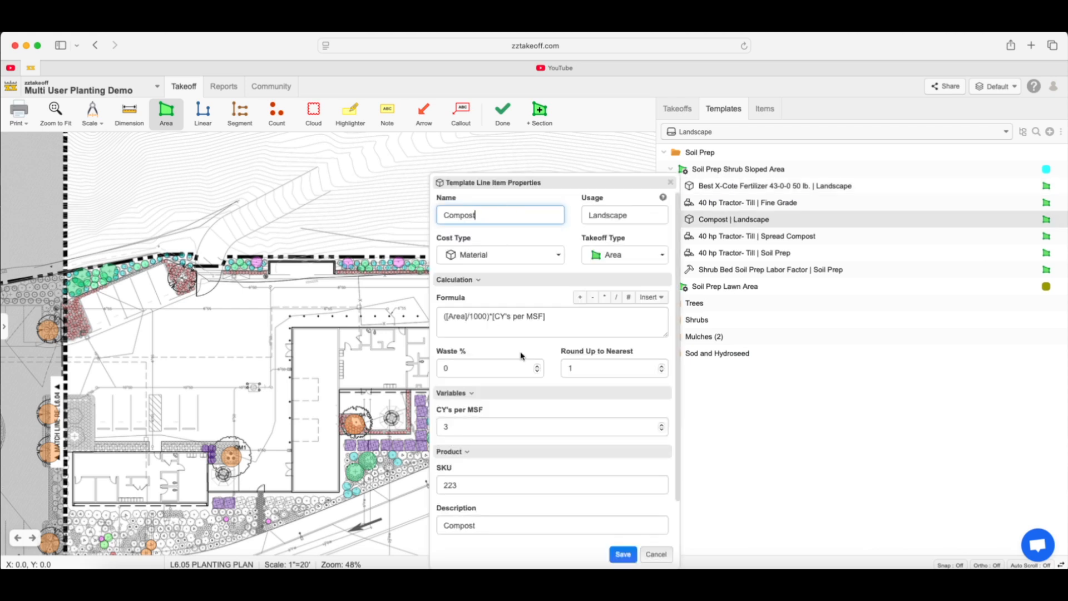
{"action": "left_click", "coordinate": [624, 556]}
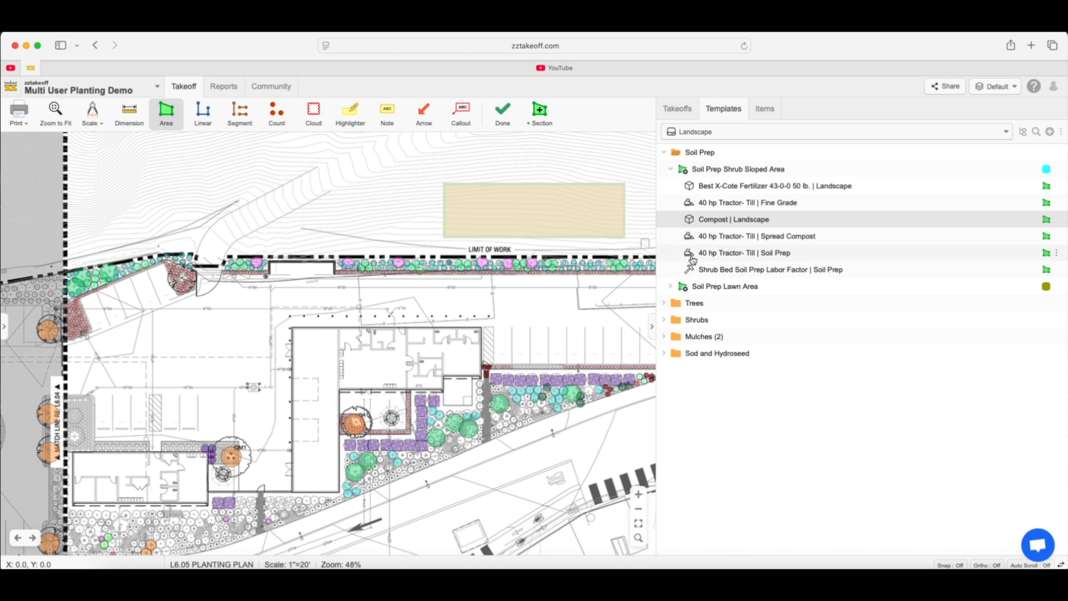
Collapse Soil Prep Shrub Sloped Area and expand Mulches TON- Depth in Inches Rock Mulch w/Fabric in the Mulches folder to view its line items
{"action": "left_click", "coordinate": [670, 168]}
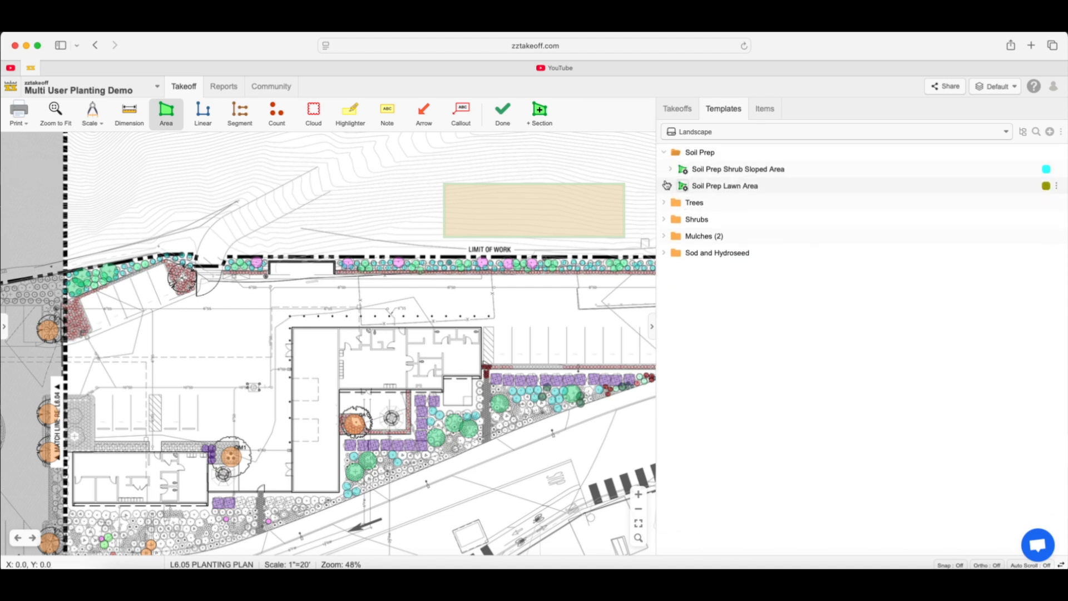
{"action": "left_click", "coordinate": [664, 237]}
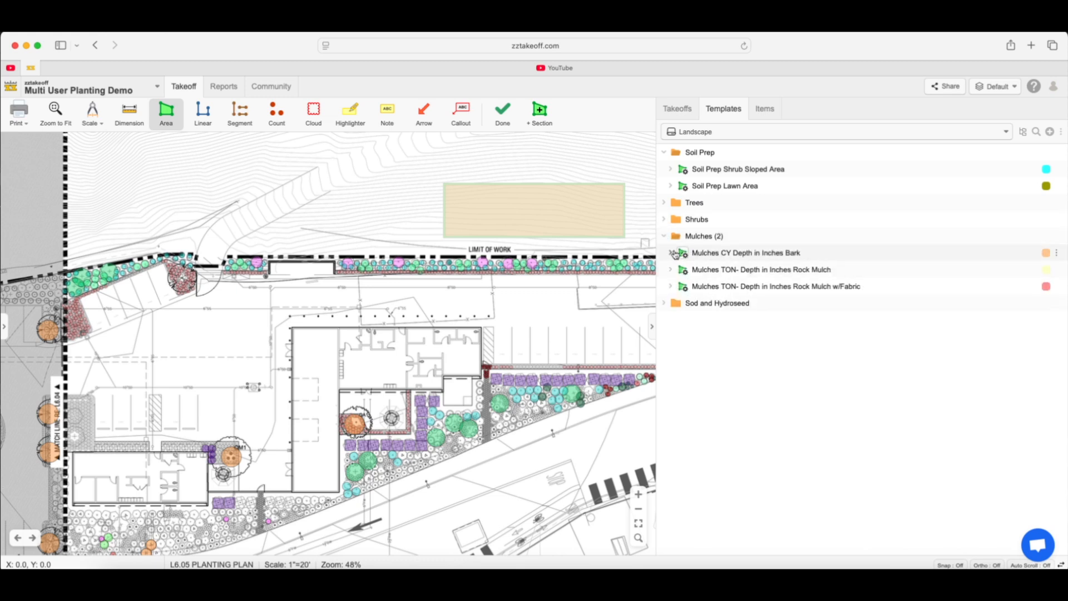
{"action": "left_click", "coordinate": [671, 286]}
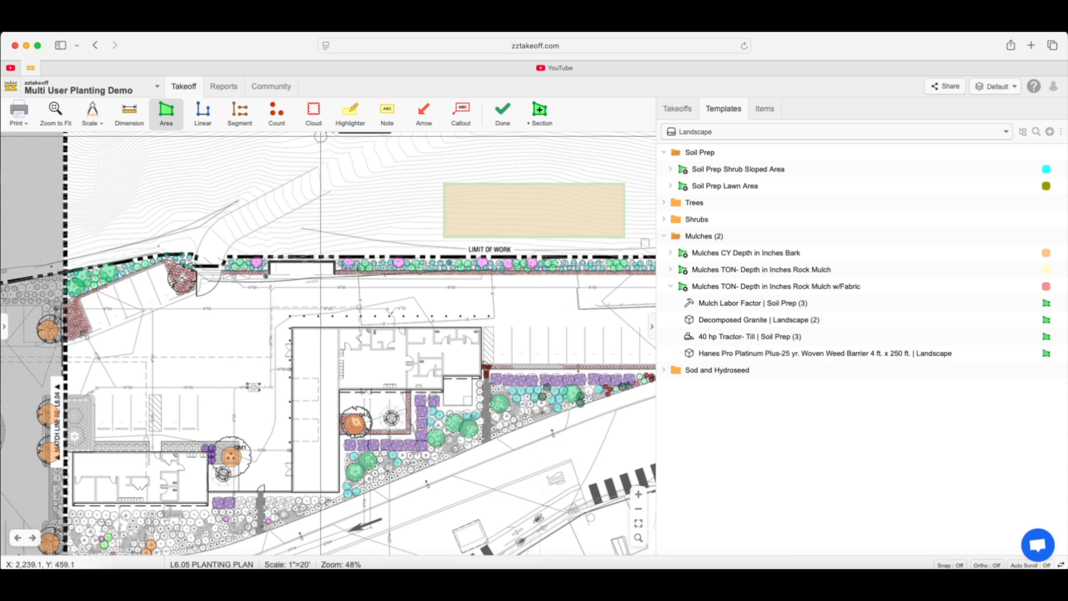
In the quantity report grouped by item, add the Cost Total column and remove the Cost Each column
{"action": "left_click", "coordinate": [221, 89]}
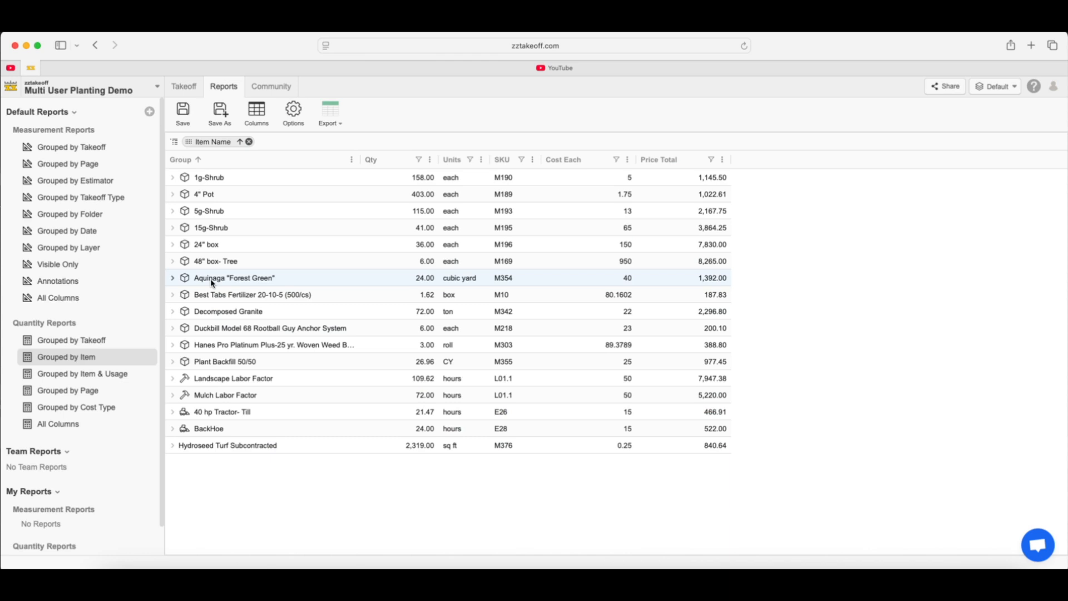
{"action": "left_click", "coordinate": [256, 112]}
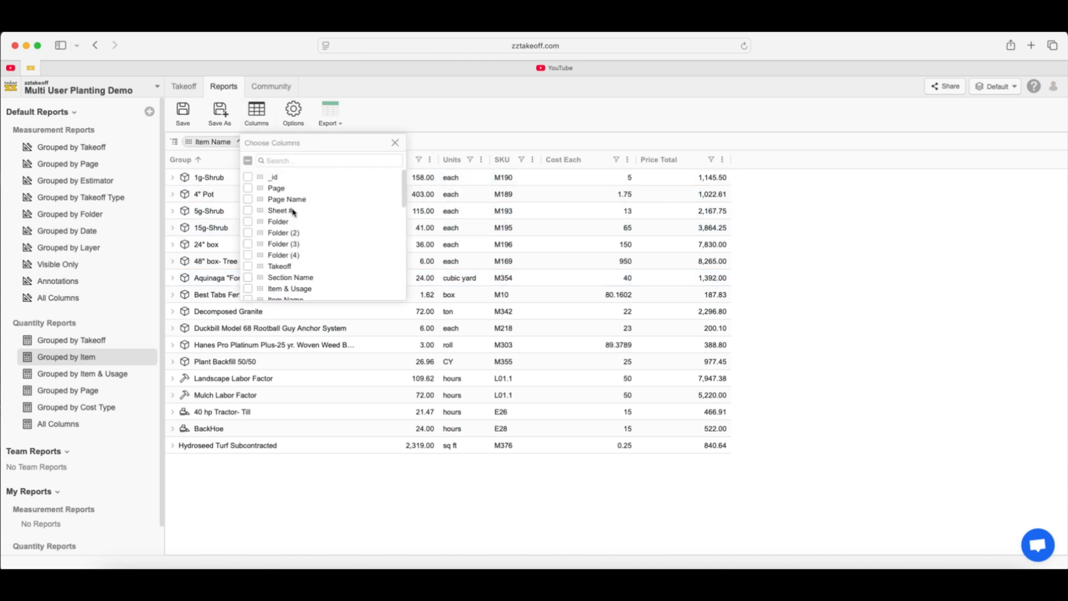
{"action": "scroll", "coordinate": [299, 268], "scroll_direction": "down", "scroll_amount": 3}
{"action": "scroll", "coordinate": [298, 269], "scroll_direction": "down", "scroll_amount": 1}
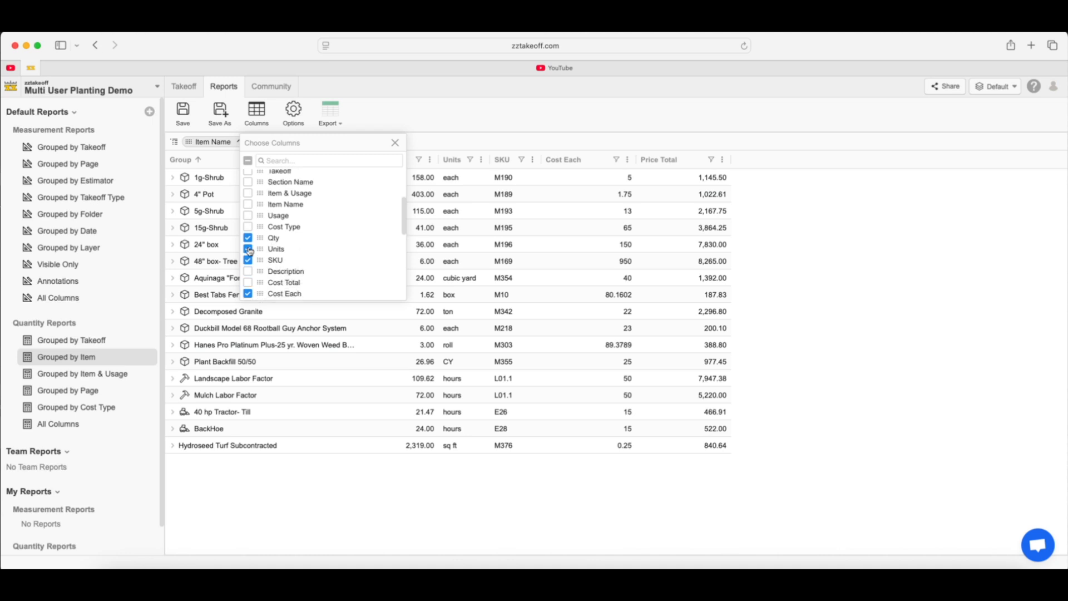
{"action": "left_click", "coordinate": [248, 282]}
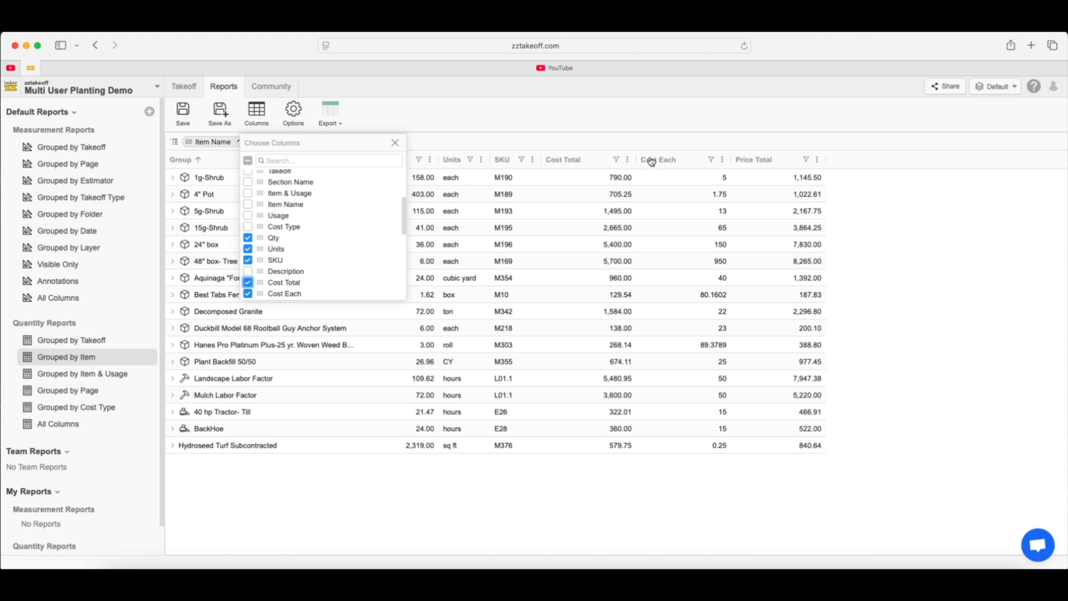
{"action": "left_click", "coordinate": [397, 143]}
{"action": "left_click_drag", "start_coordinate": [647, 160], "coordinate": [671, 120]}
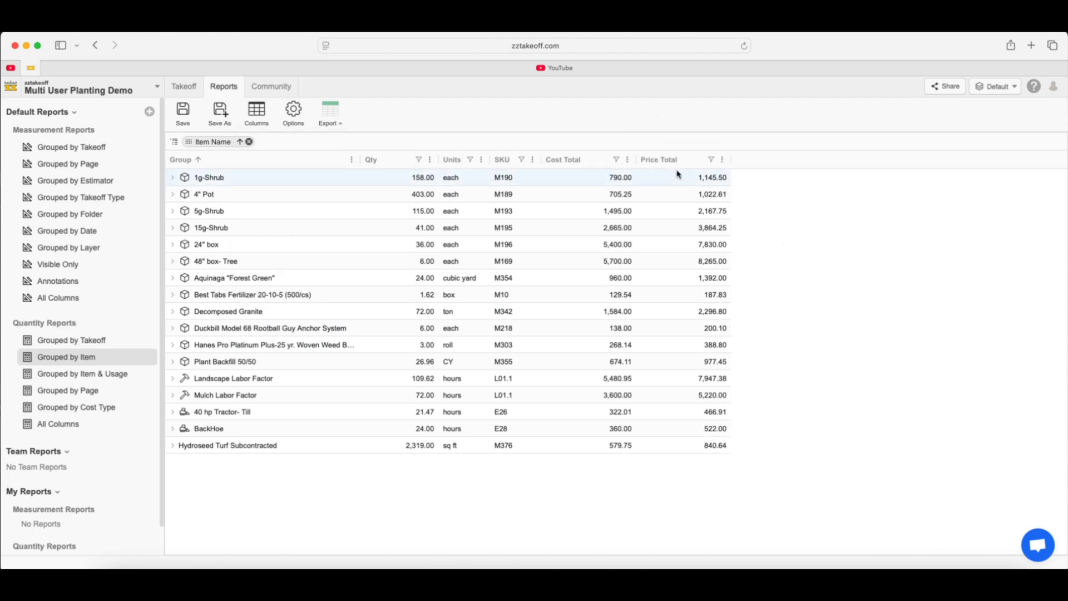